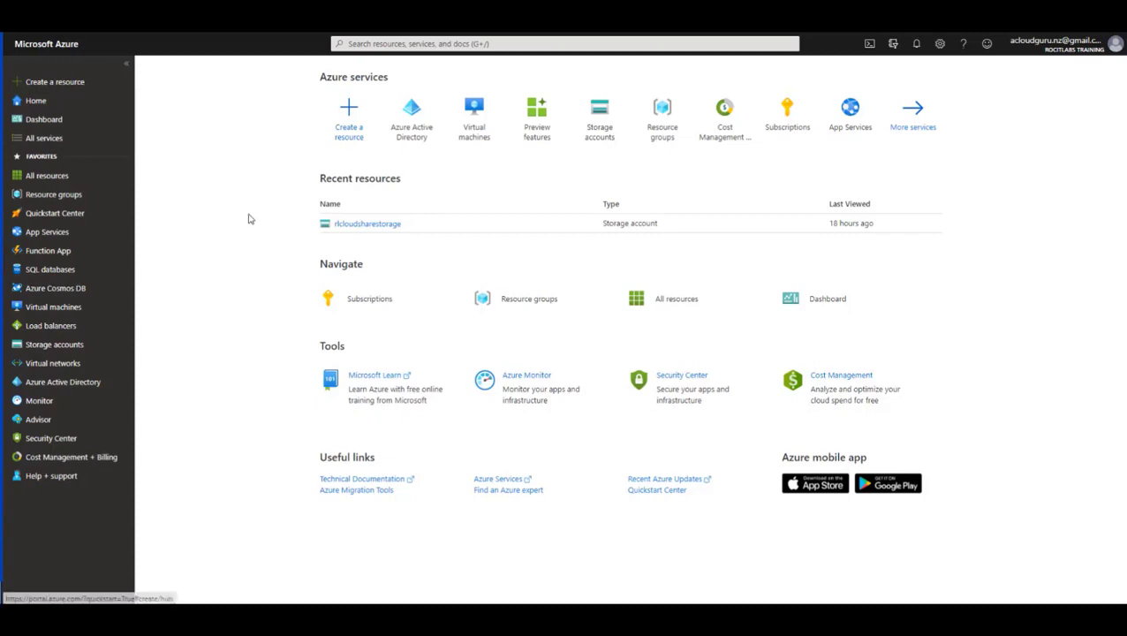
- Add the custom domain rocitlabs.com to the Azure Active Directory tenant and keep TXT as its verification record type
{"action": "left_click", "coordinate": [73, 386]}
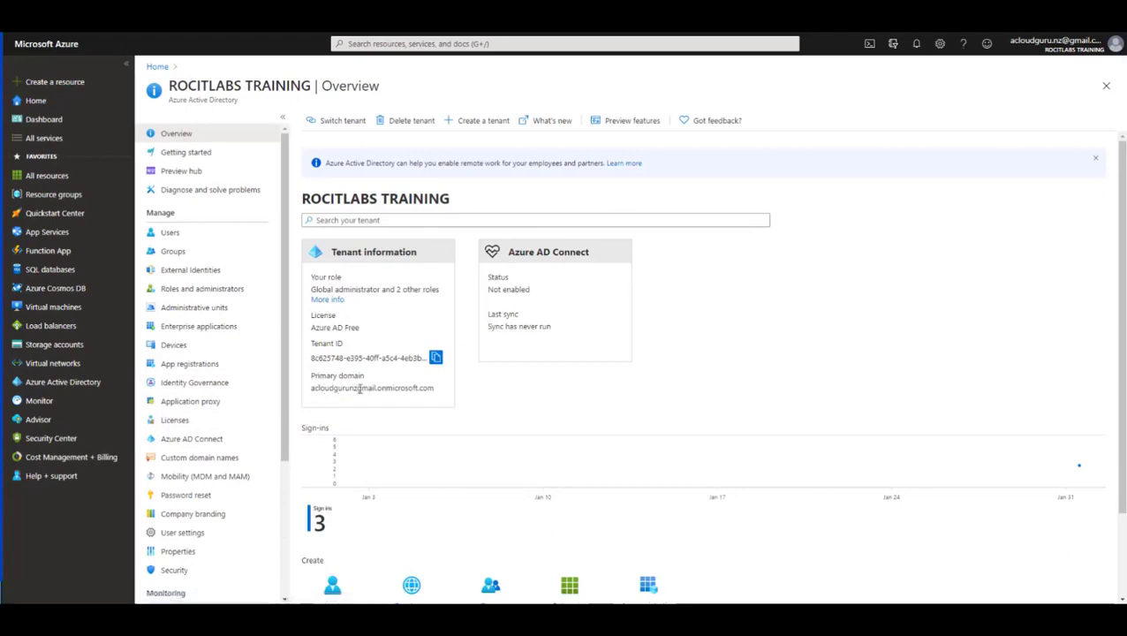
{"action": "left_click_drag", "start_coordinate": [378, 389], "coordinate": [446, 393]}
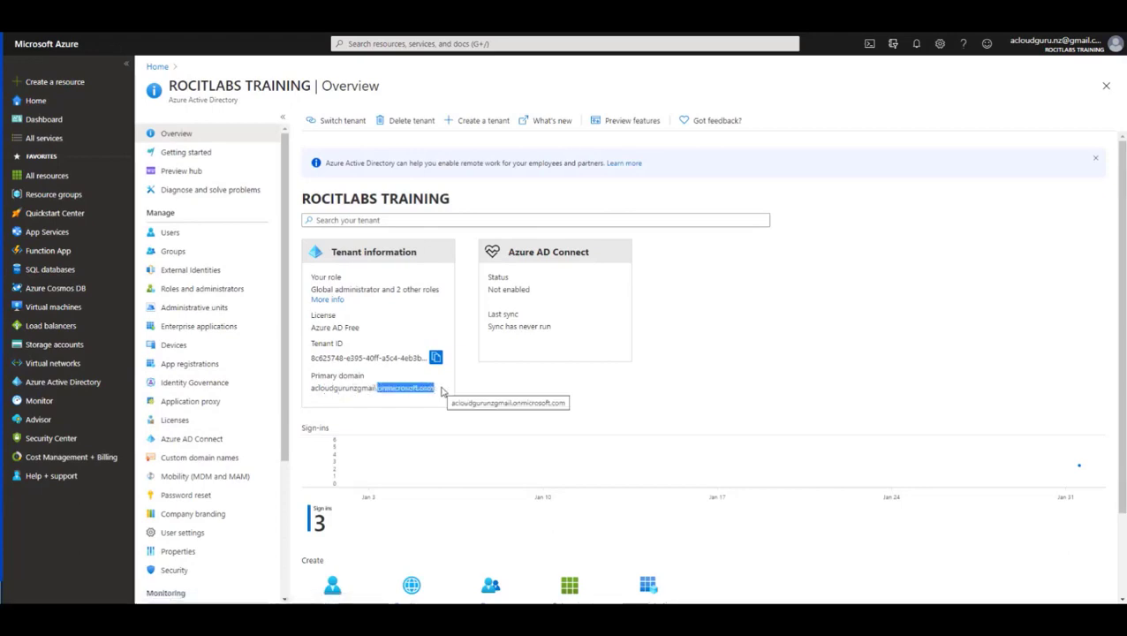
{"action": "left_click", "coordinate": [212, 459]}
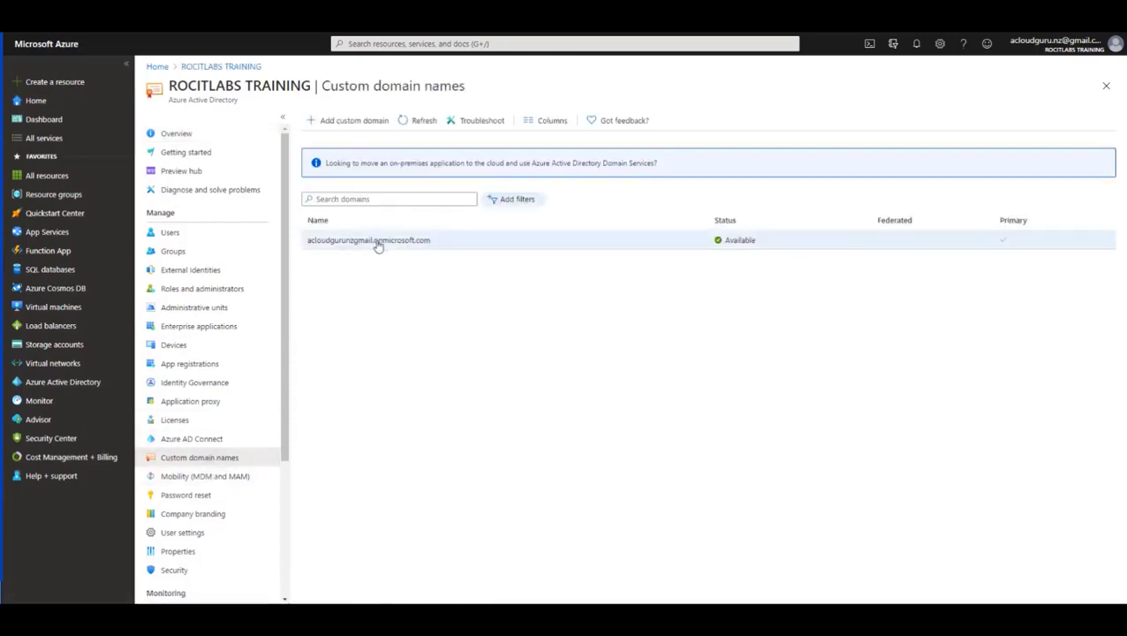
{"action": "left_click", "coordinate": [341, 122]}
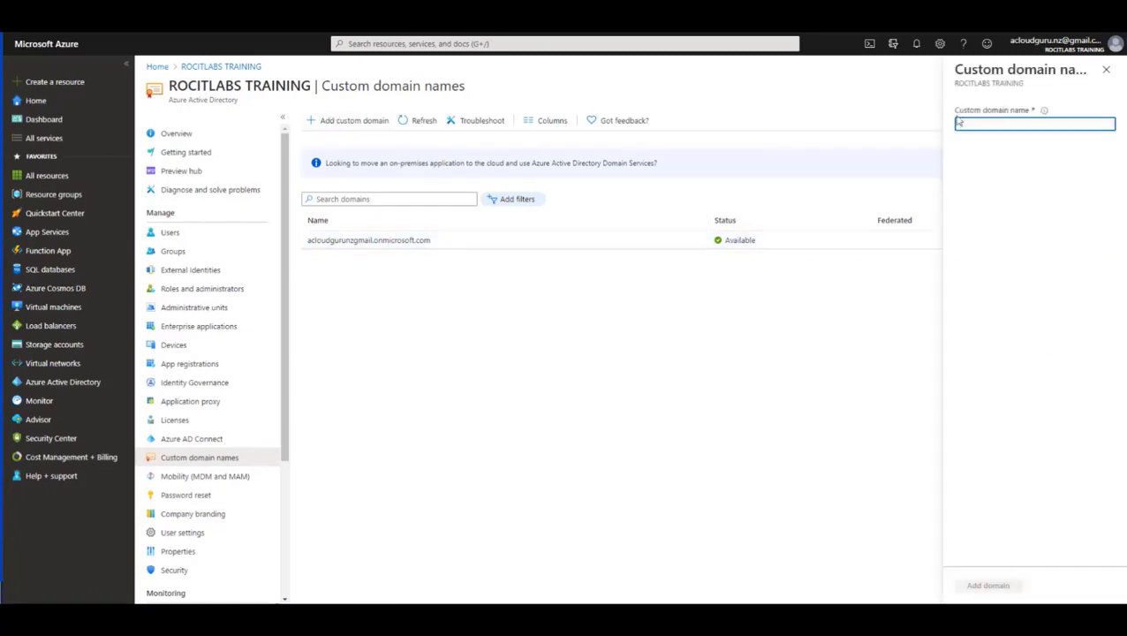
{"action": "right_click", "coordinate": [994, 125]}
{"action": "left_click", "coordinate": [1024, 219]}
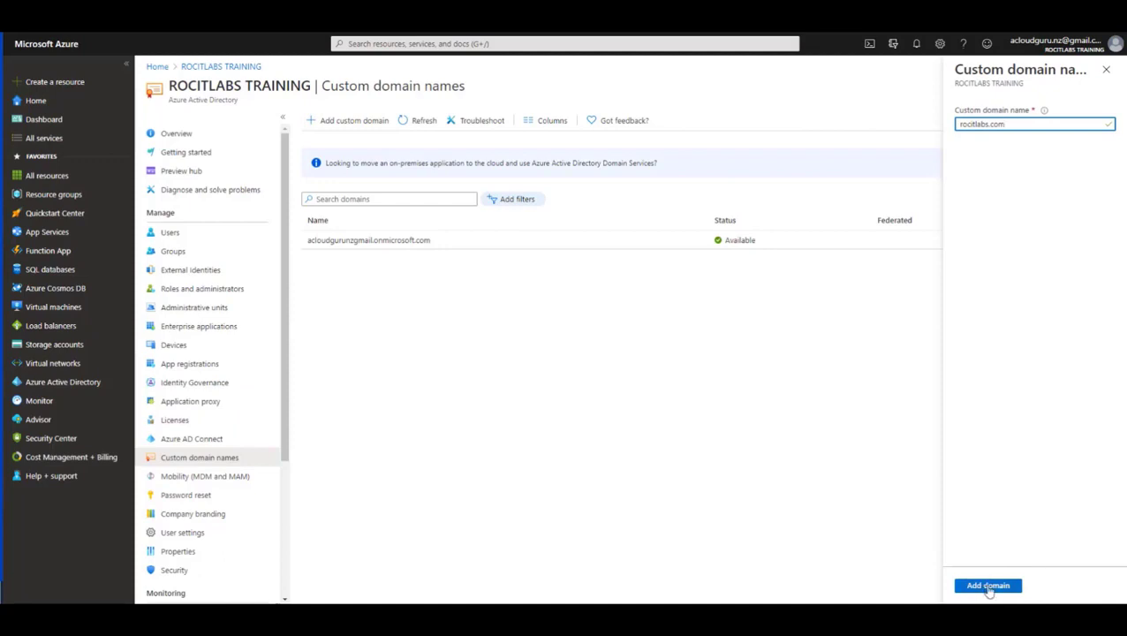
{"action": "left_click", "coordinate": [989, 587]}
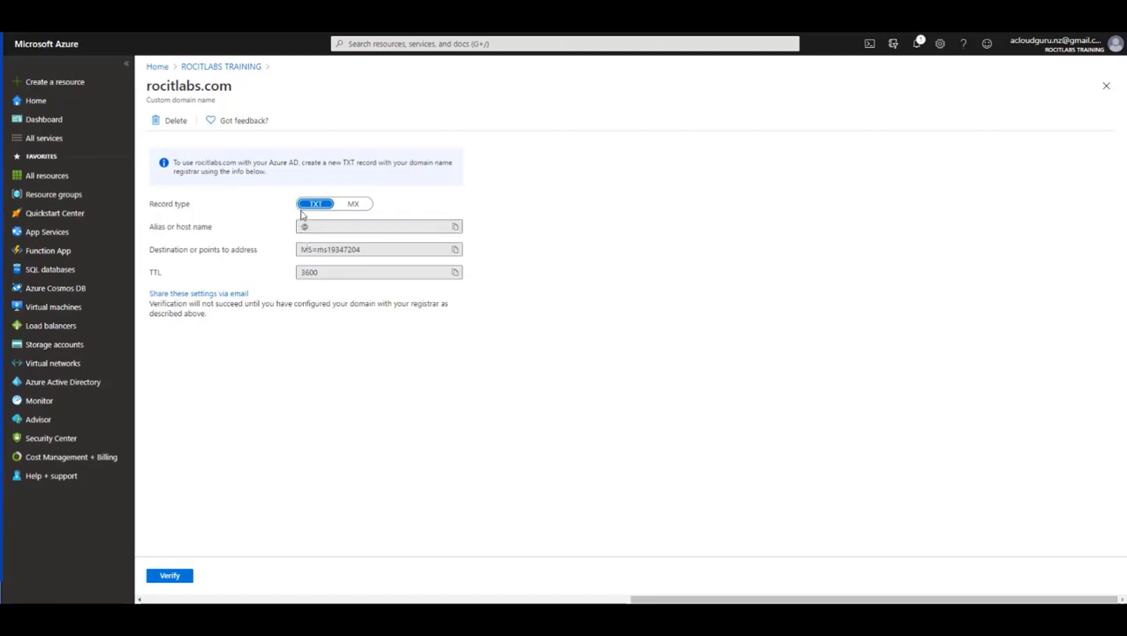
{"action": "left_click", "coordinate": [355, 205]}
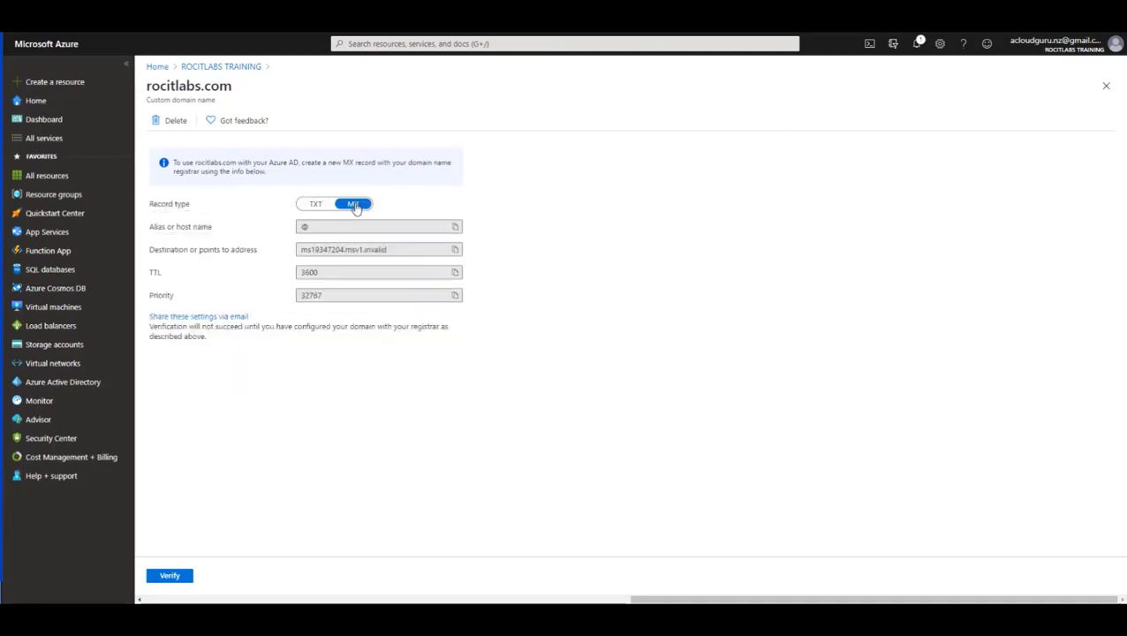
{"action": "left_click", "coordinate": [316, 205]}
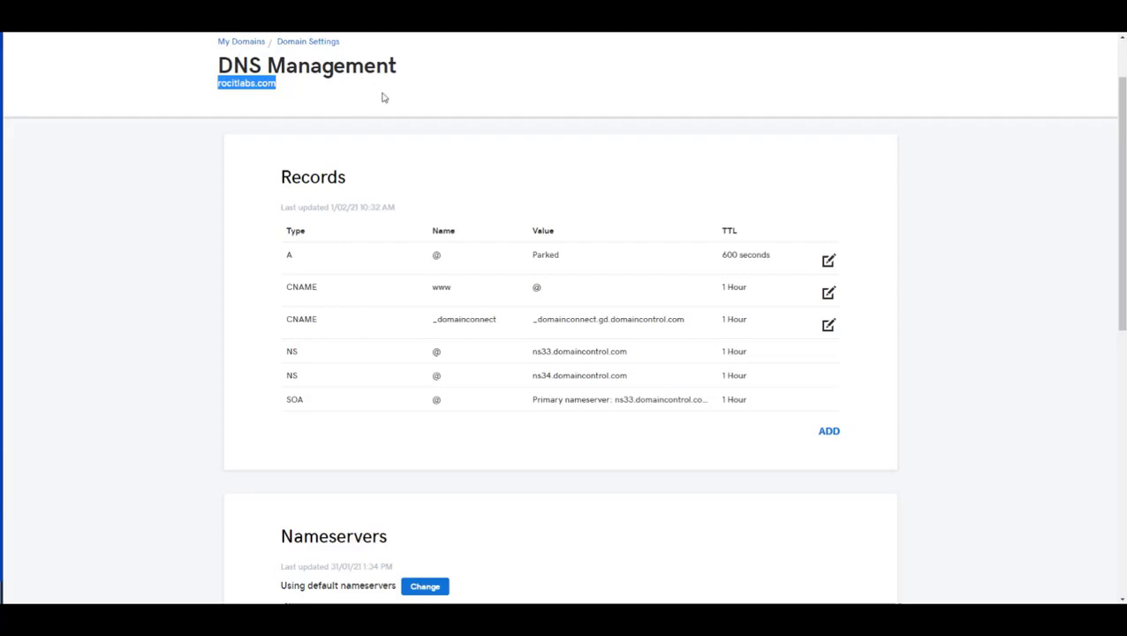
- Switch to the registrar's DNS management page for rocitlabs.com and start a new record of type TXT
{"action": "left_click", "coordinate": [384, 93]}
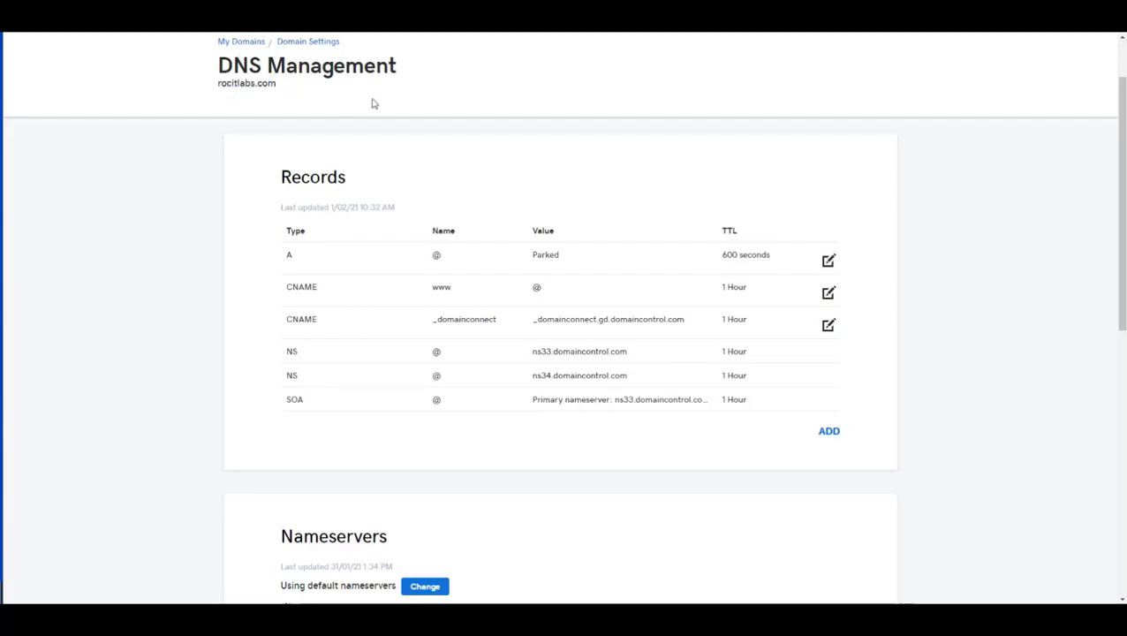
{"action": "left_click_drag", "start_coordinate": [217, 82], "coordinate": [311, 91]}
{"action": "left_click", "coordinate": [311, 91]}
{"action": "left_click", "coordinate": [830, 433]}
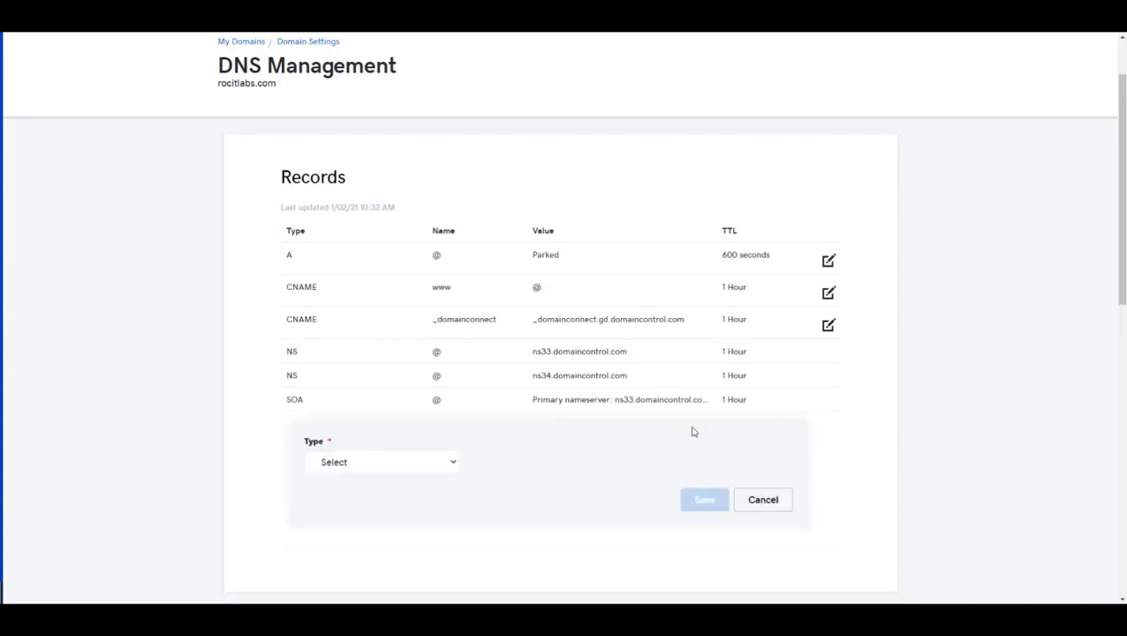
{"action": "left_click", "coordinate": [452, 469]}
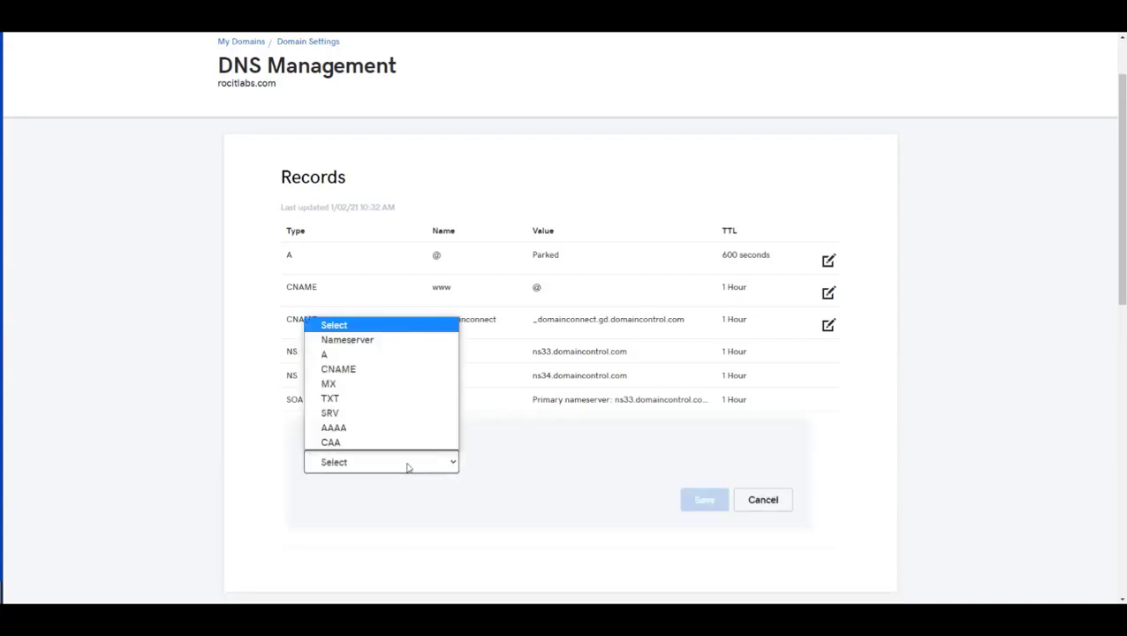
{"action": "left_click", "coordinate": [339, 400]}
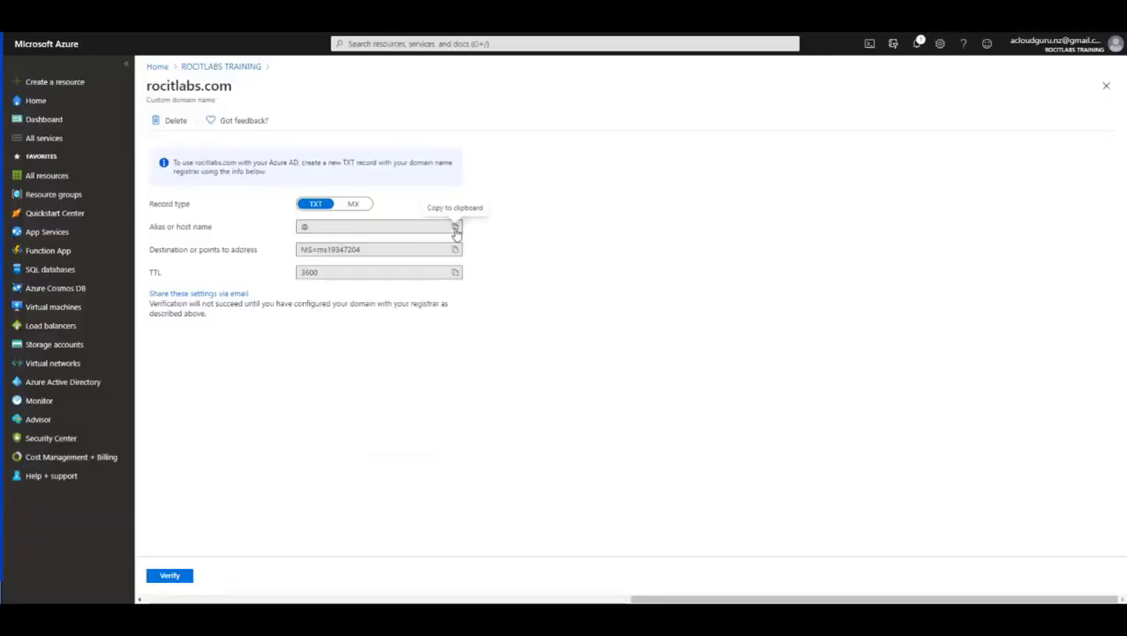
- Fill in the new TXT record with host @ and the domain verification value copied from the Azure domain page
{"action": "left_click", "coordinate": [455, 228]}
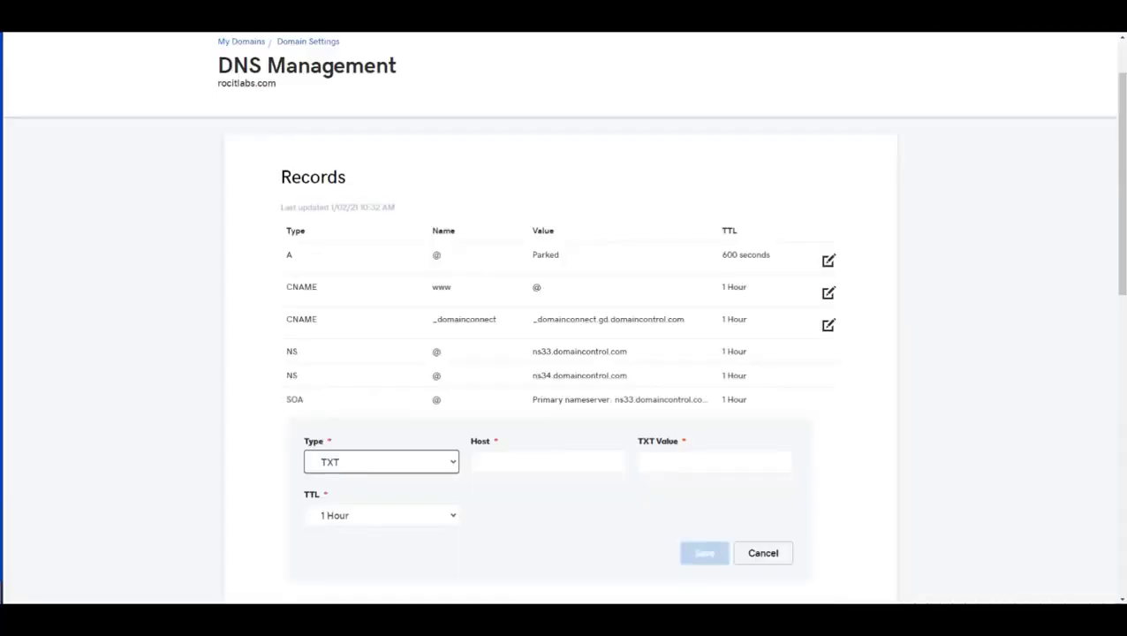
{"action": "left_click", "coordinate": [513, 460]}
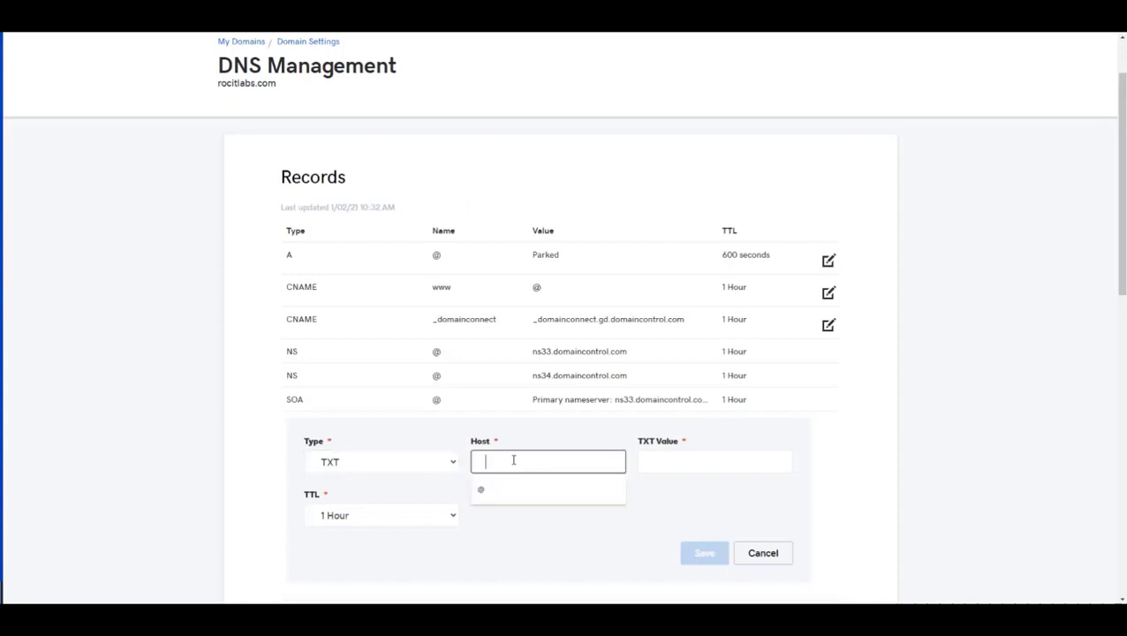
{"action": "left_click", "coordinate": [491, 493]}
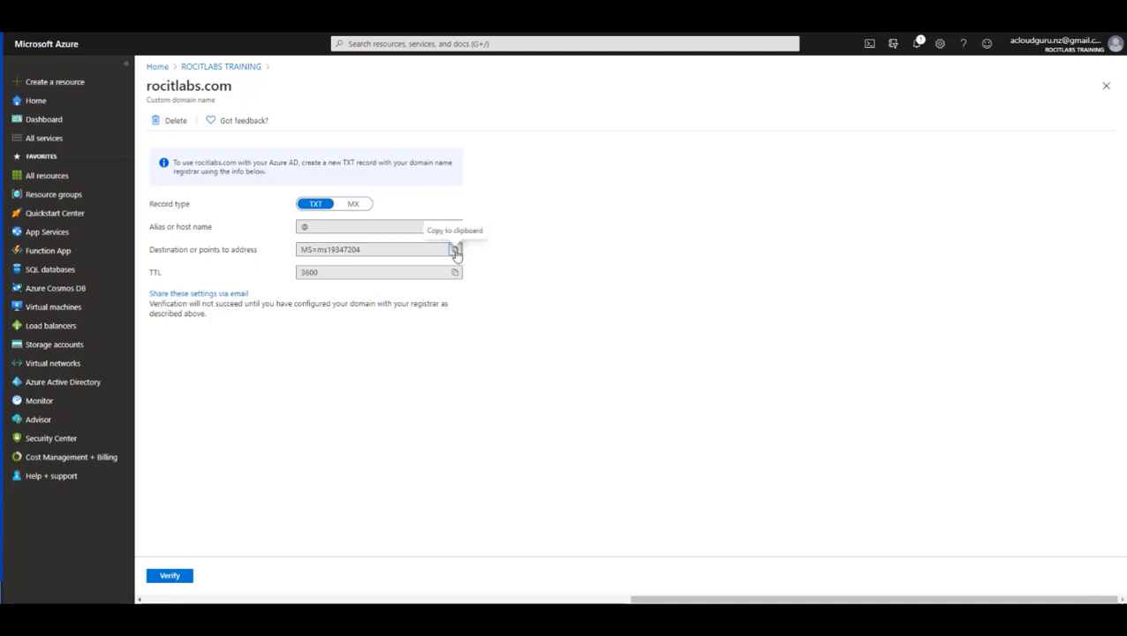
{"action": "left_click", "coordinate": [456, 250]}
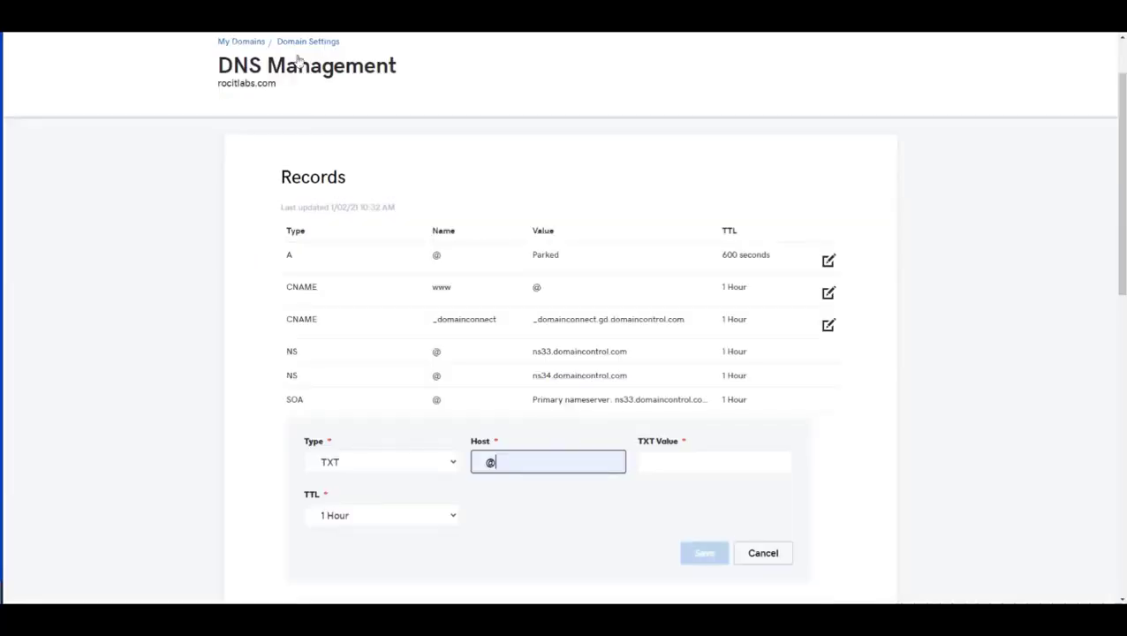
{"action": "left_click", "coordinate": [683, 458]}
{"action": "right_click", "coordinate": [682, 459]}
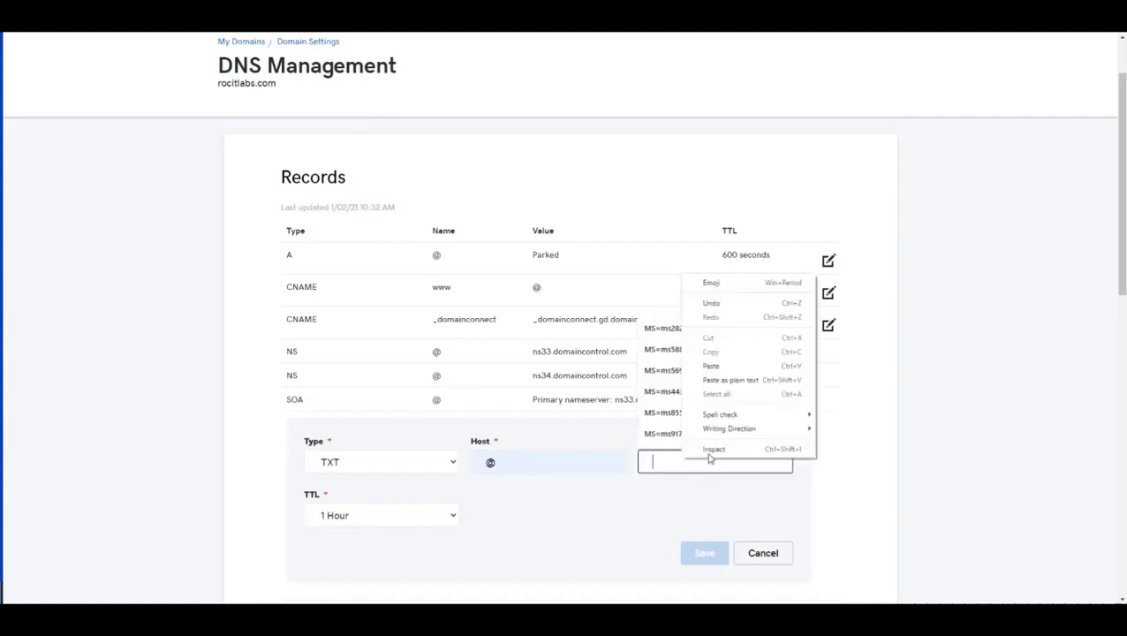
{"action": "left_click", "coordinate": [719, 370]}
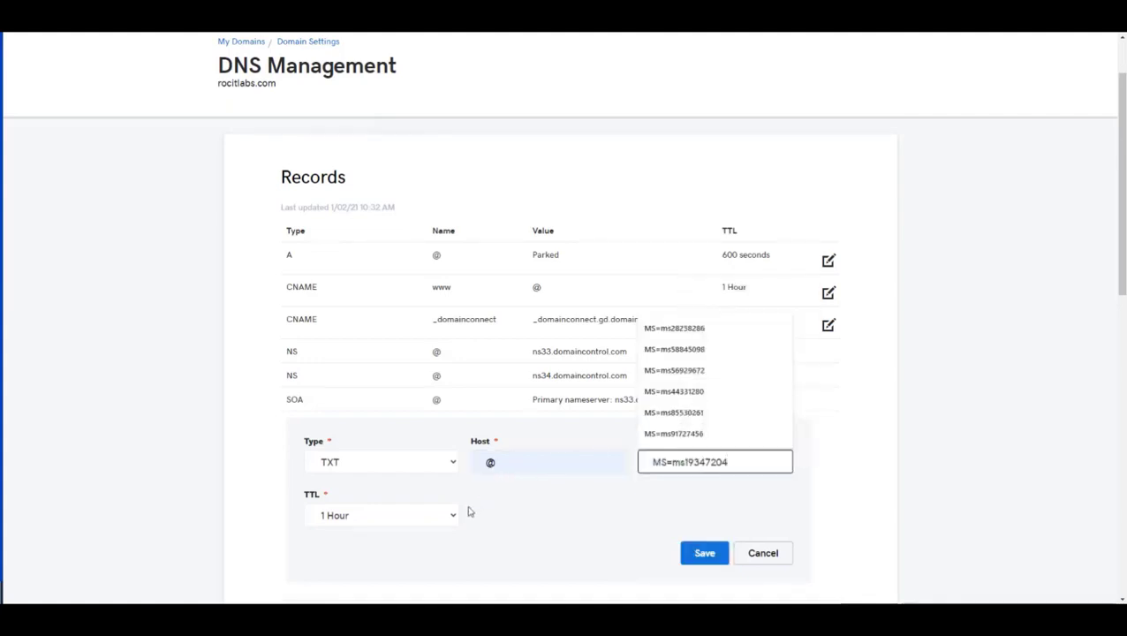
{"action": "left_click", "coordinate": [692, 478]}
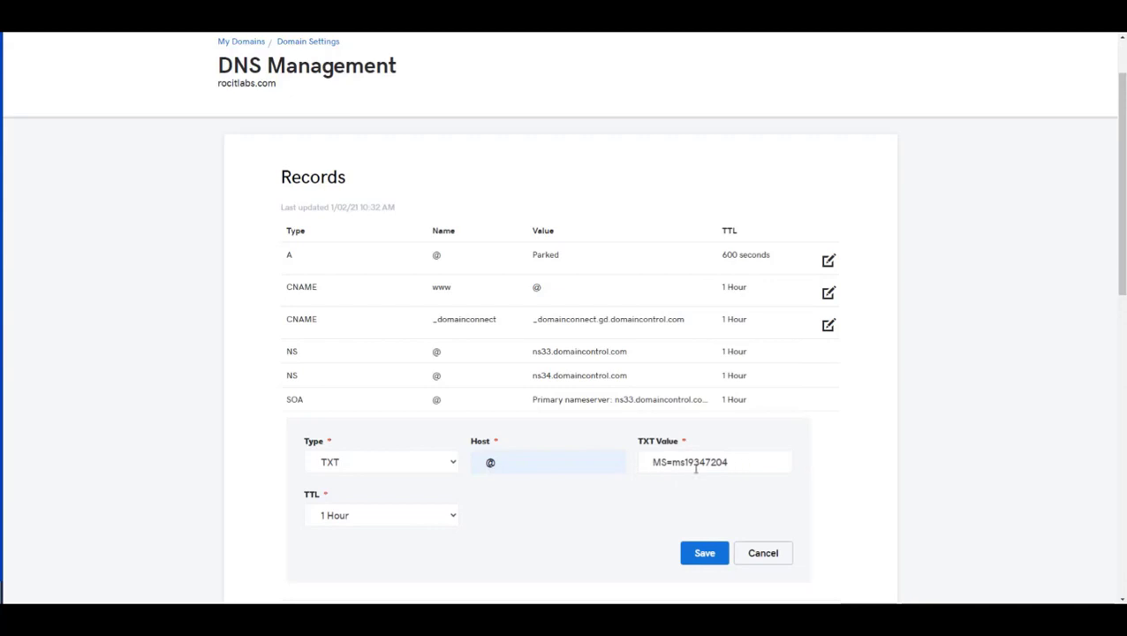
- Keep the TXT record's TTL at 1 Hour after checking Azure's TTL, save the record and review its entry
{"action": "left_click", "coordinate": [452, 520]}
{"action": "left_click", "coordinate": [363, 498]}
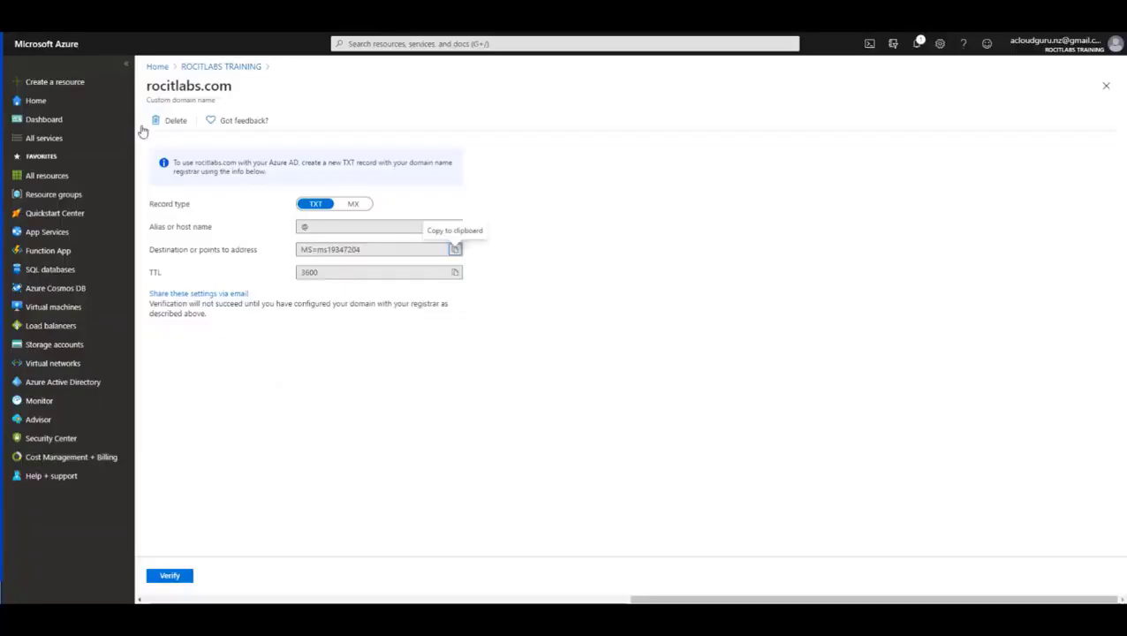
{"action": "double_click", "coordinate": [322, 271]}
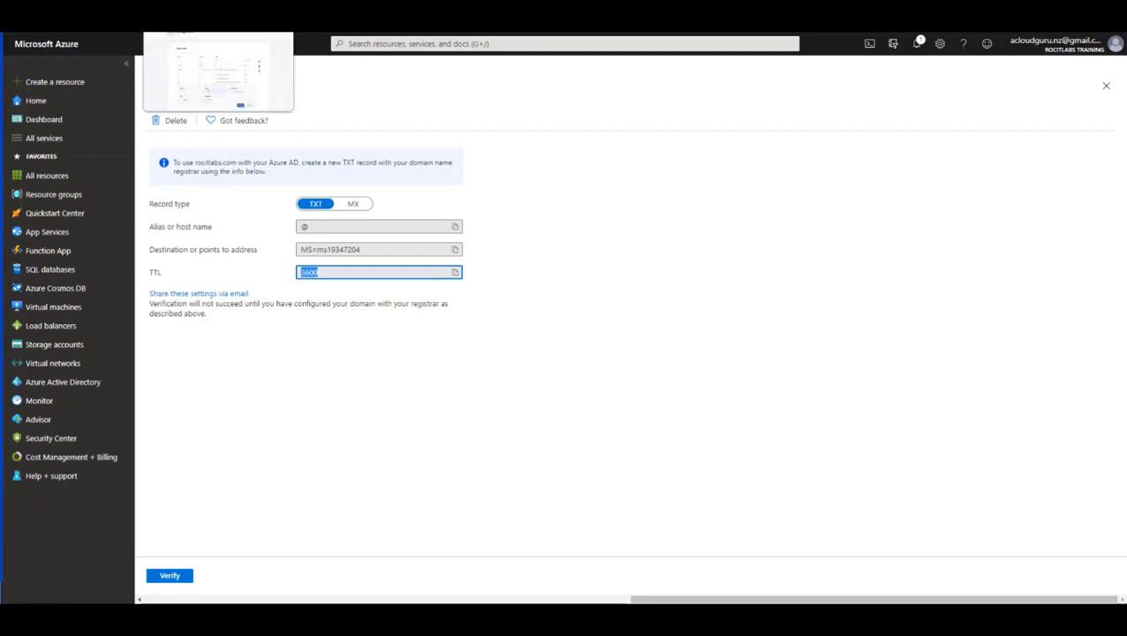
{"action": "left_click", "coordinate": [208, 7]}
{"action": "left_click", "coordinate": [713, 555]}
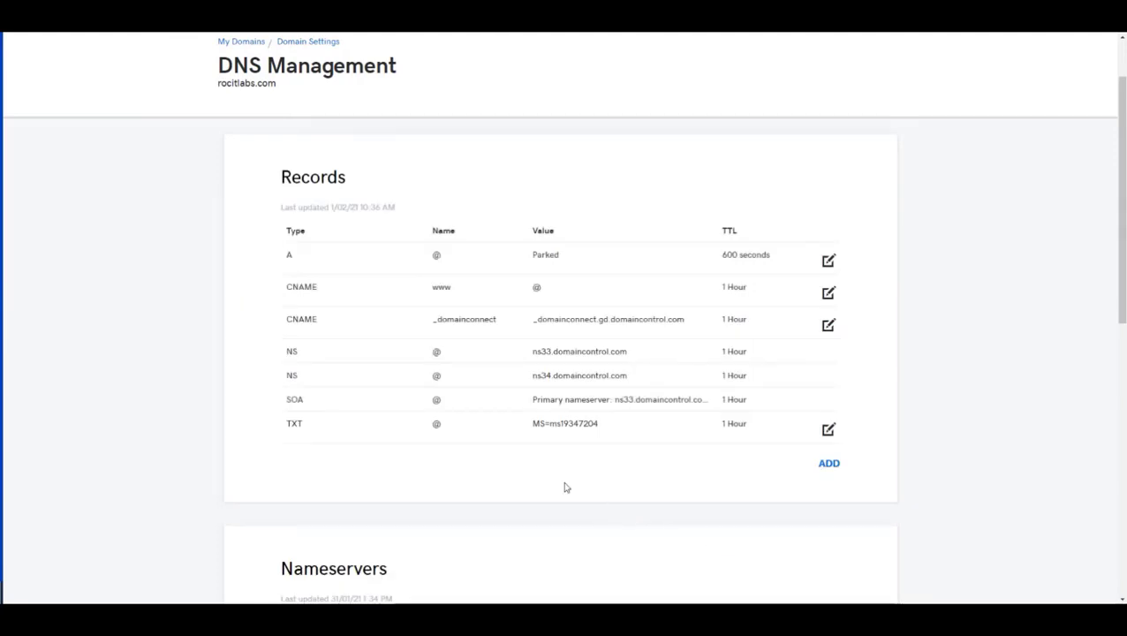
{"action": "left_click_drag", "start_coordinate": [281, 423], "coordinate": [866, 426]}
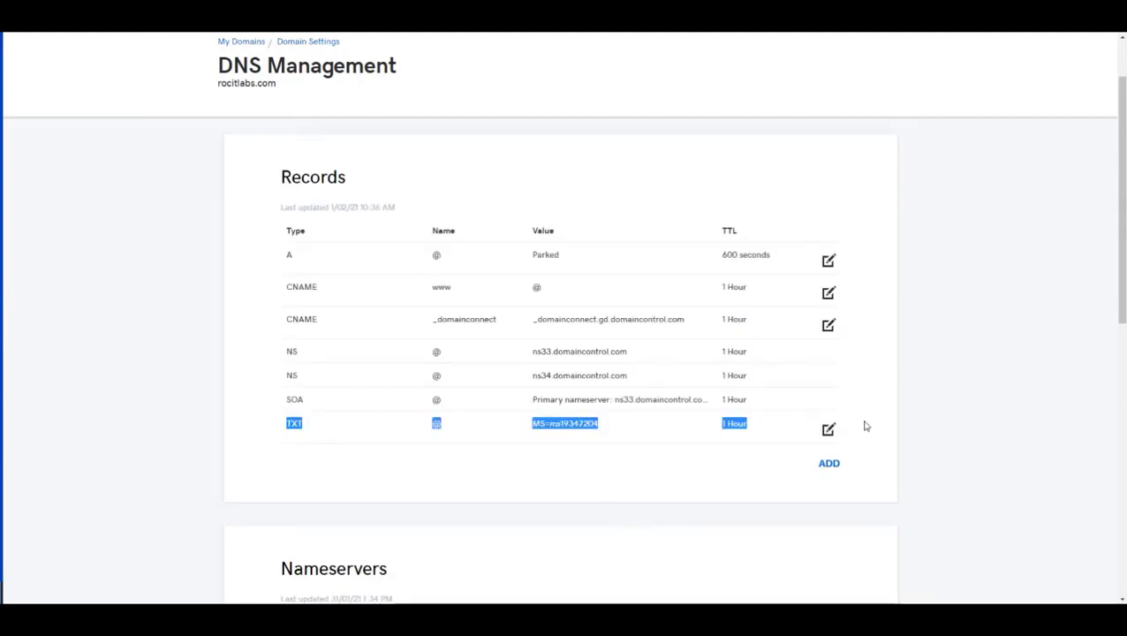
{"action": "left_click", "coordinate": [570, 438]}
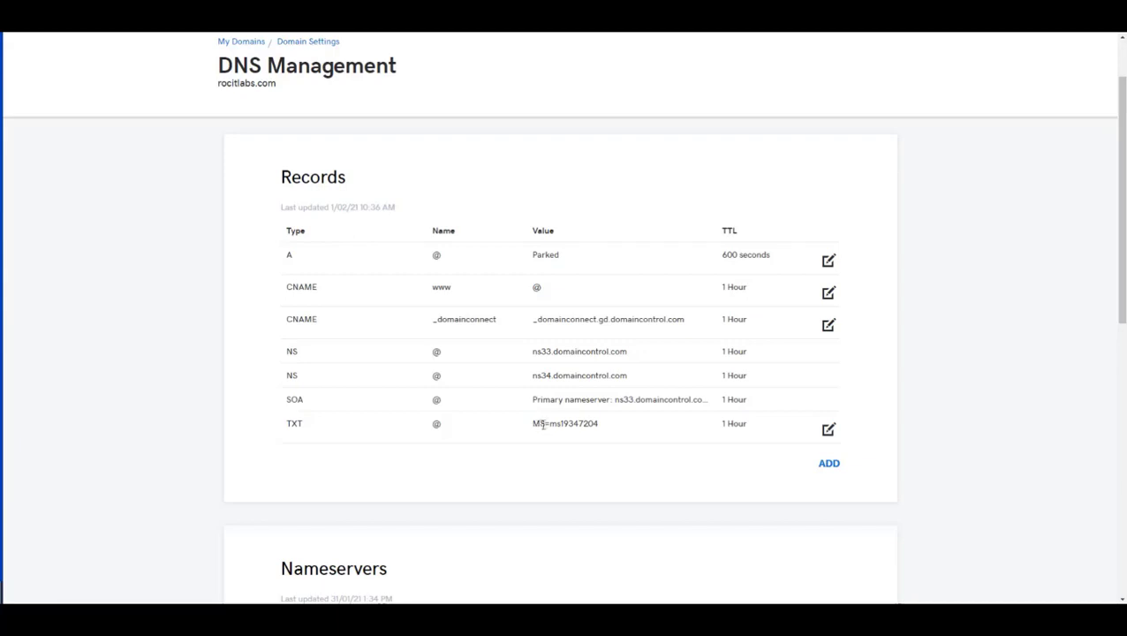
{"action": "left_click_drag", "start_coordinate": [538, 425], "coordinate": [713, 421]}
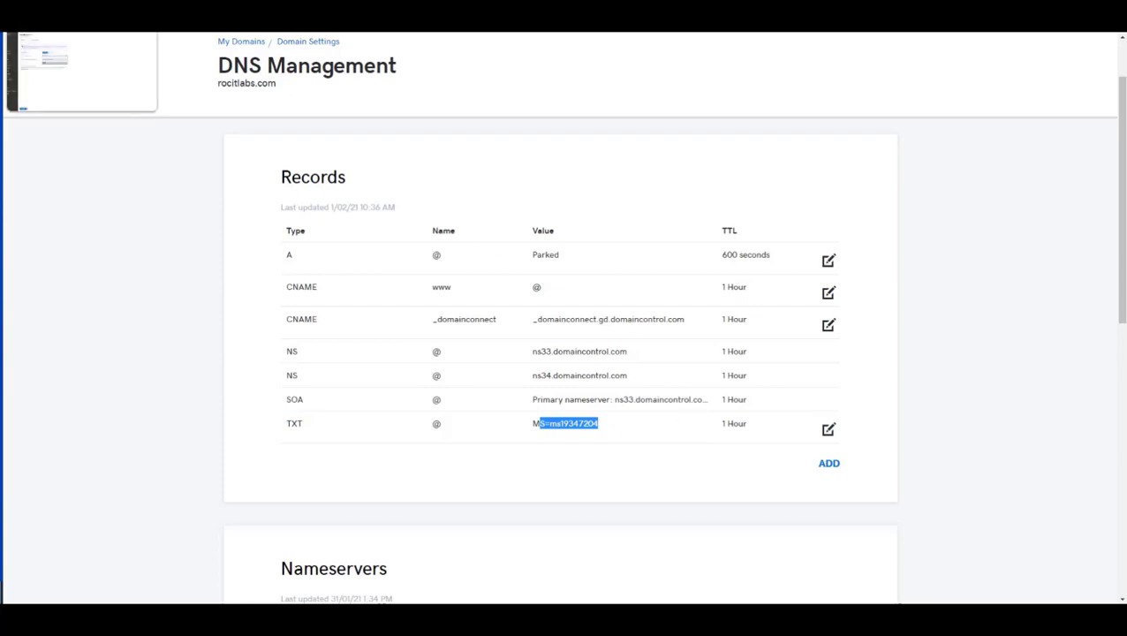
- Return to the Azure portal and verify the rocitlabs.com domain, repeating the verification if the DNS record is not found
{"action": "left_click", "coordinate": [71, 23]}
{"action": "left_click", "coordinate": [321, 469]}
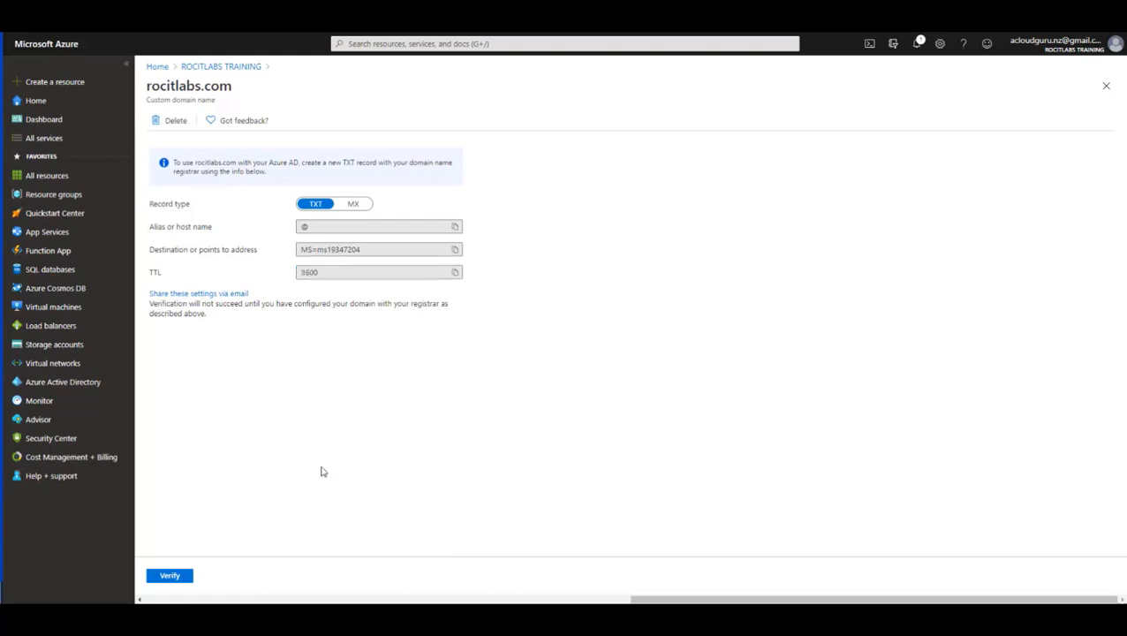
{"action": "left_click", "coordinate": [172, 576]}
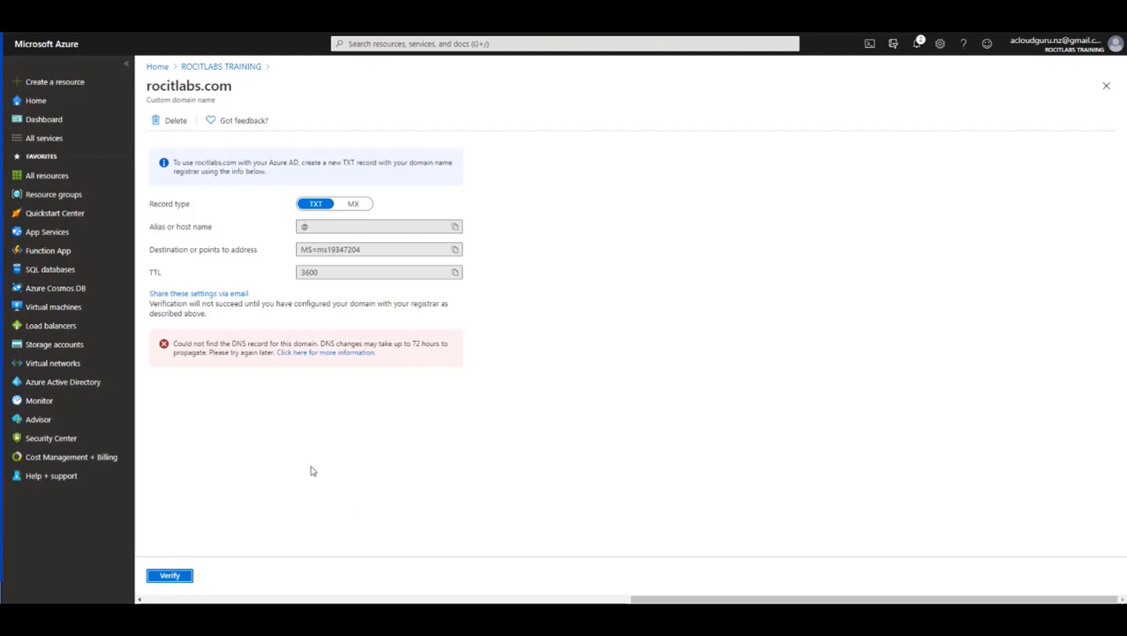
{"action": "left_click", "coordinate": [176, 578]}
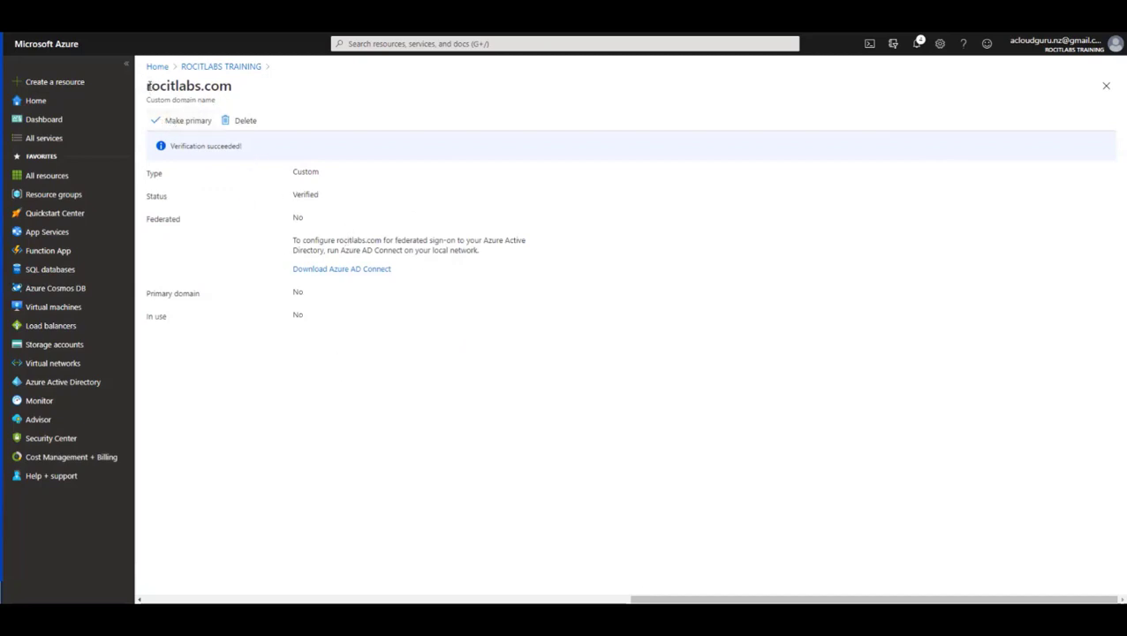
{"action": "left_click_drag", "start_coordinate": [148, 86], "coordinate": [239, 92]}
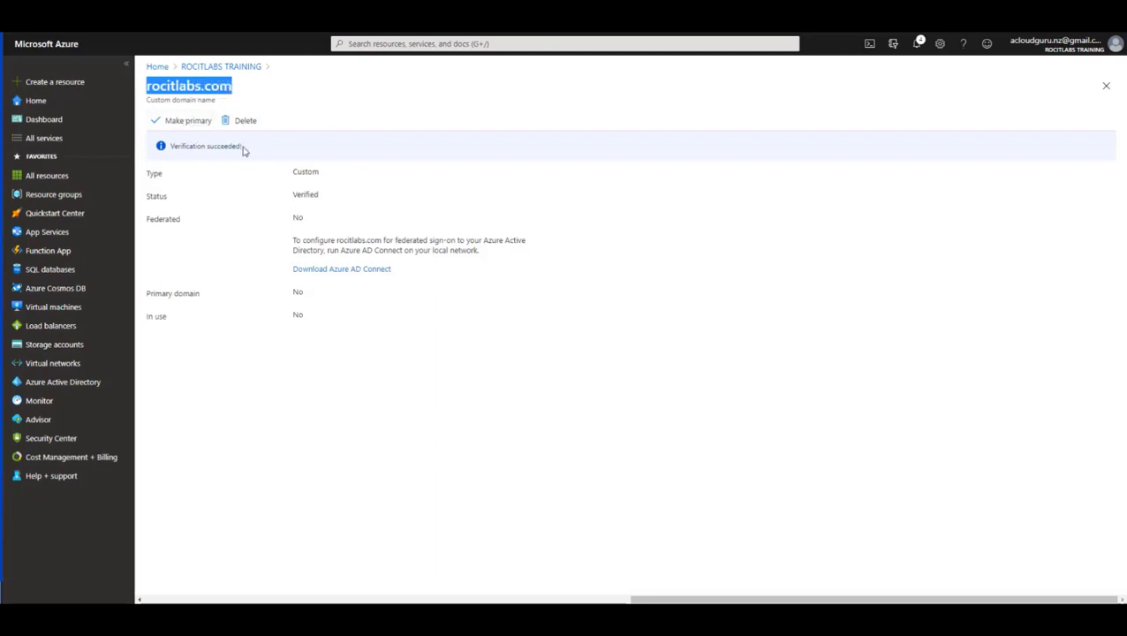
{"action": "left_click_drag", "start_coordinate": [244, 148], "coordinate": [164, 149]}
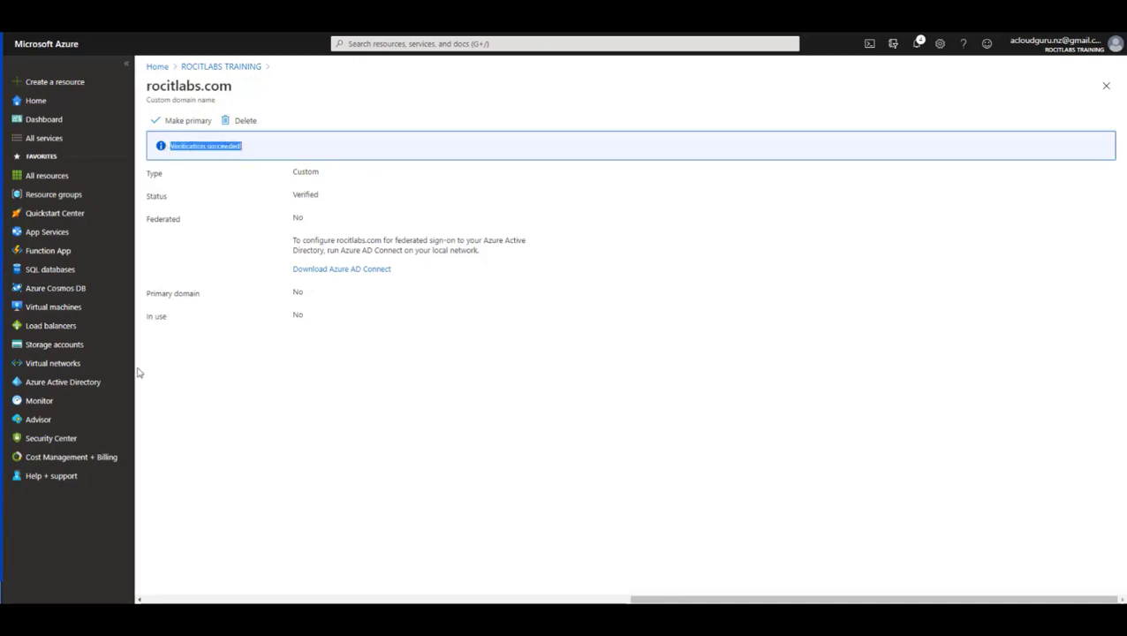
- Open rocitlabs.com from the tenant's custom domain names and make it the primary domain
{"action": "left_click", "coordinate": [82, 386]}
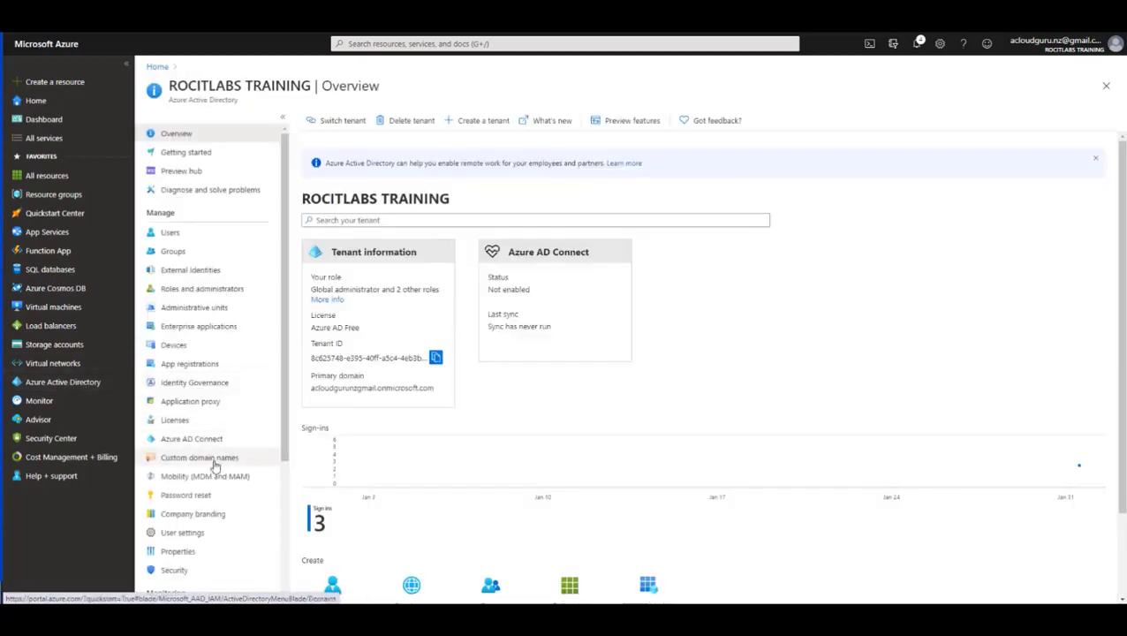
{"action": "left_click", "coordinate": [217, 463]}
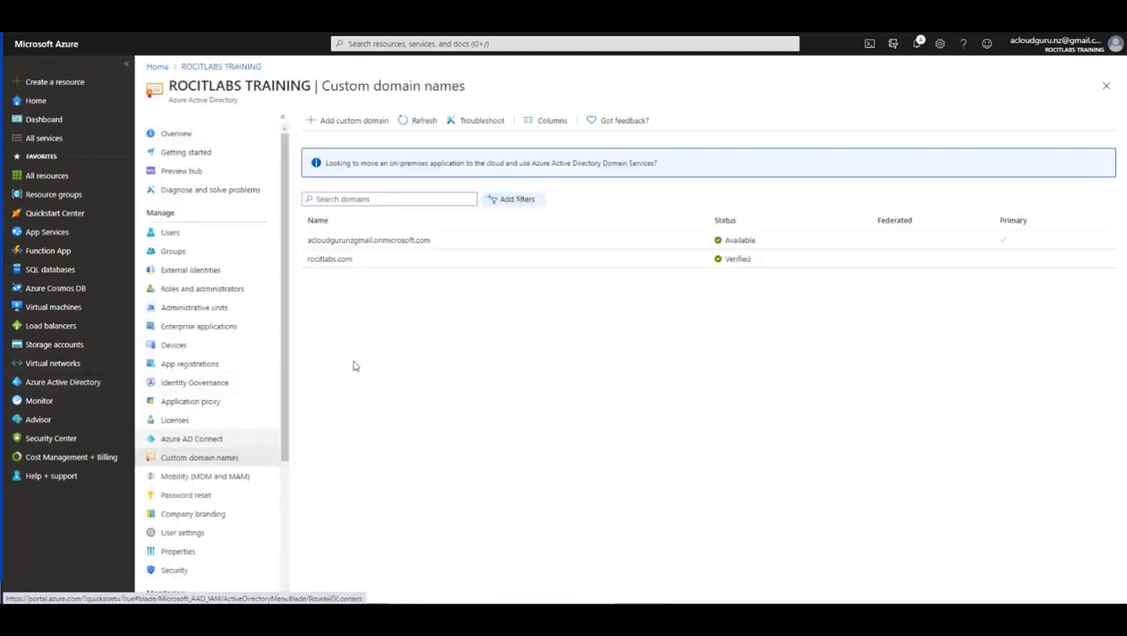
{"action": "left_click", "coordinate": [339, 262]}
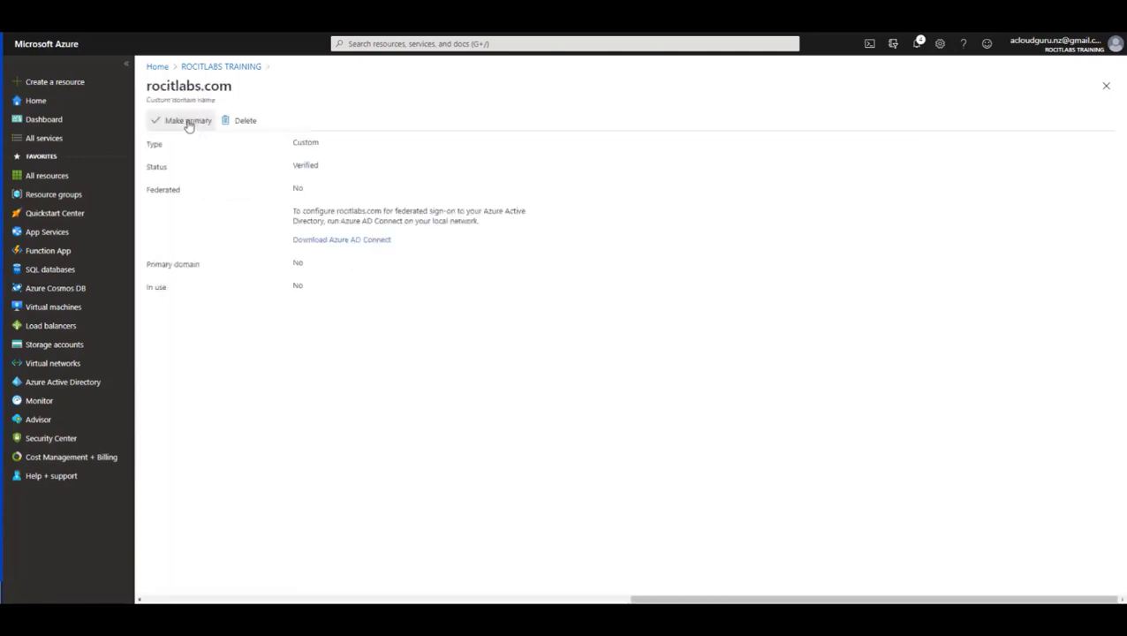
{"action": "left_click", "coordinate": [188, 123]}
{"action": "left_click", "coordinate": [170, 171]}
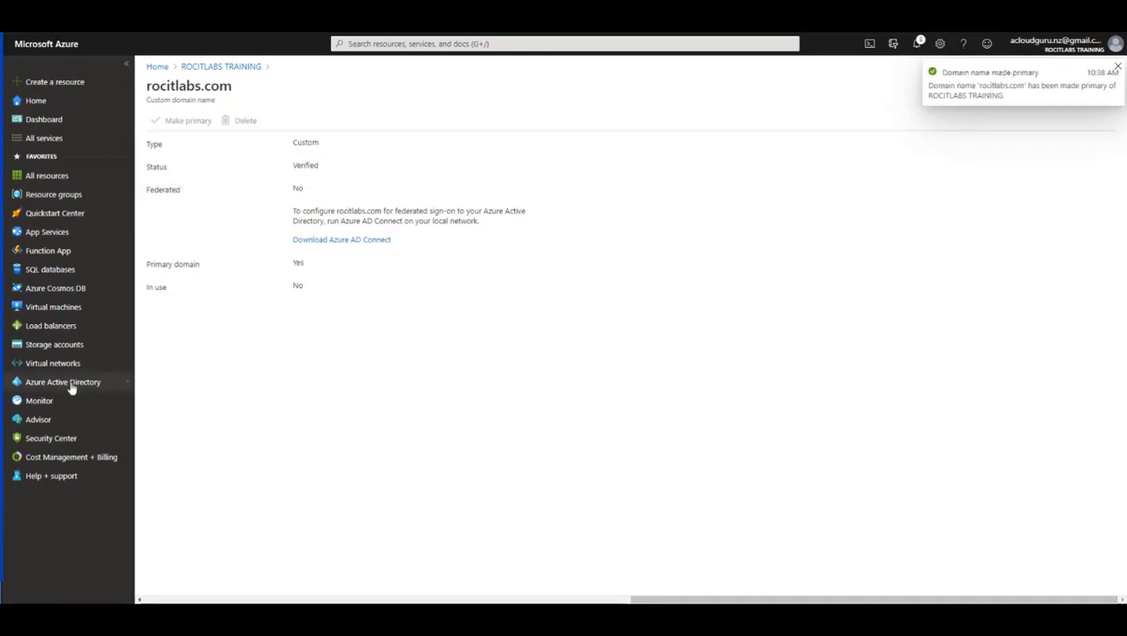
- Check the tenant's primary domain on the Azure Active Directory overview, reloading the page to update it, and review the custom domain names list
{"action": "mouse_move", "coordinate": [71, 388]}
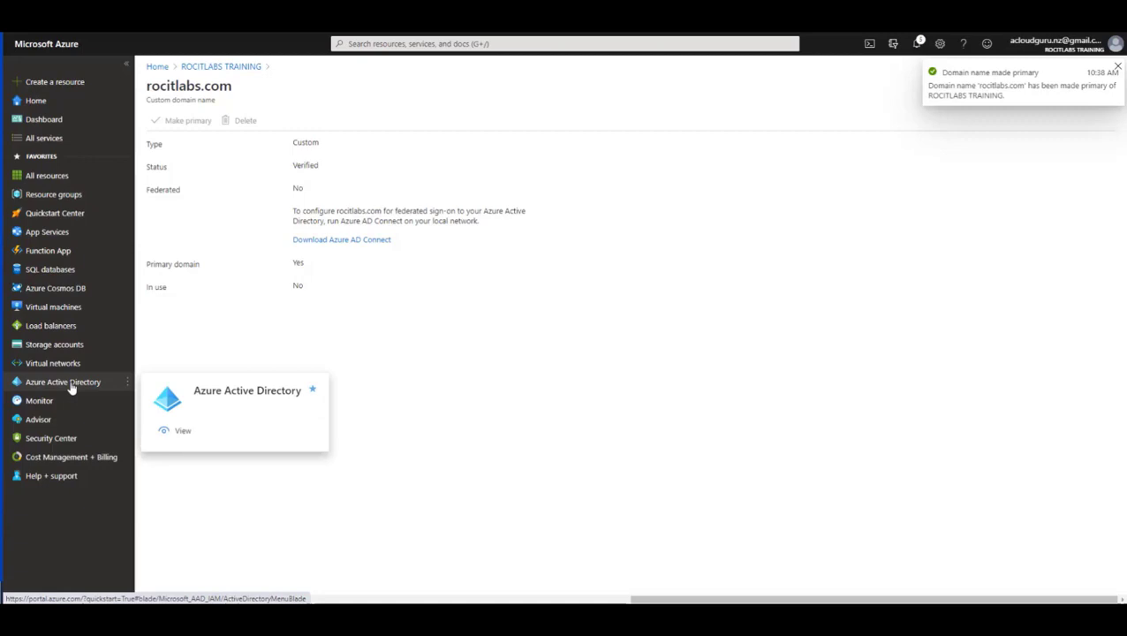
{"action": "left_click", "coordinate": [71, 389]}
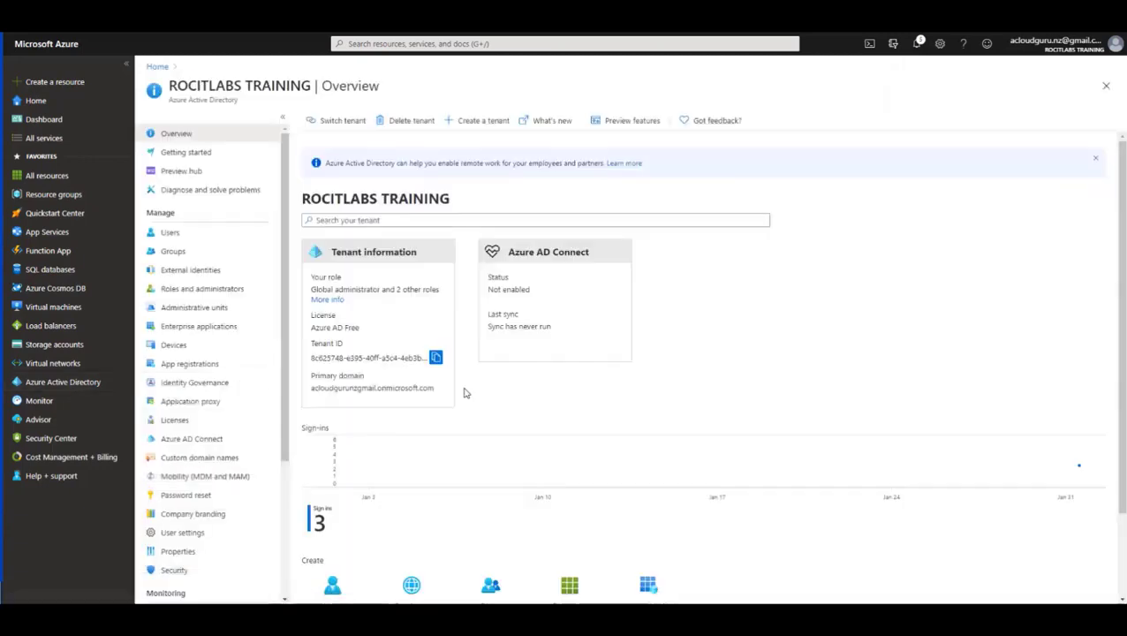
{"action": "left_click_drag", "start_coordinate": [423, 391], "coordinate": [311, 400]}
{"action": "left_click", "coordinate": [392, 388]}
{"action": "left_click_drag", "start_coordinate": [400, 388], "coordinate": [440, 391]}
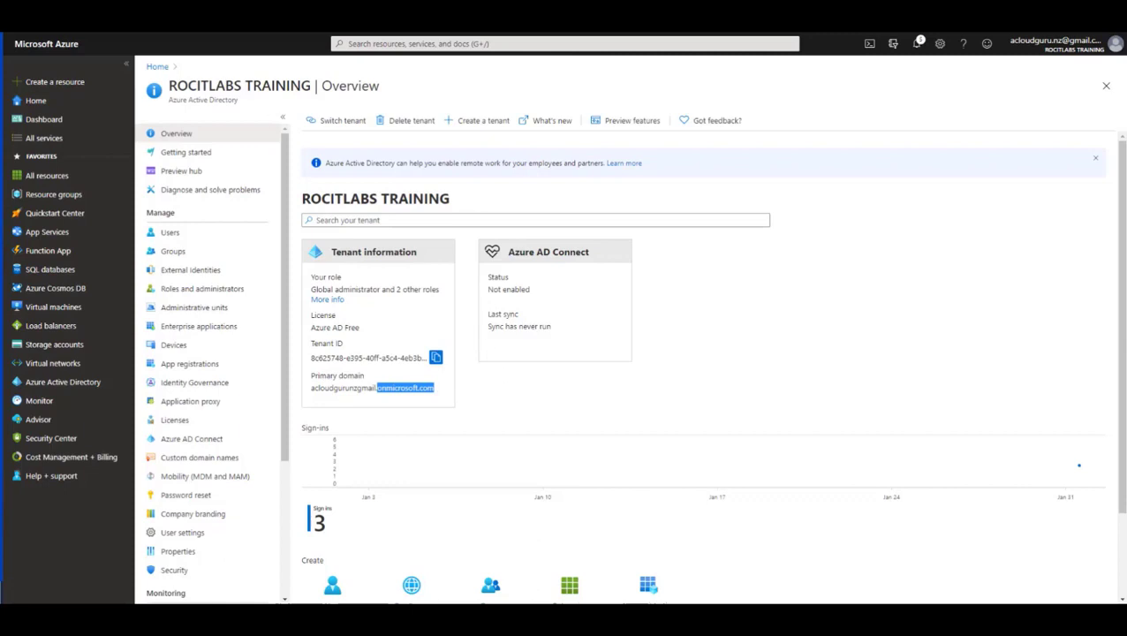
{"action": "key", "text": "F5"}
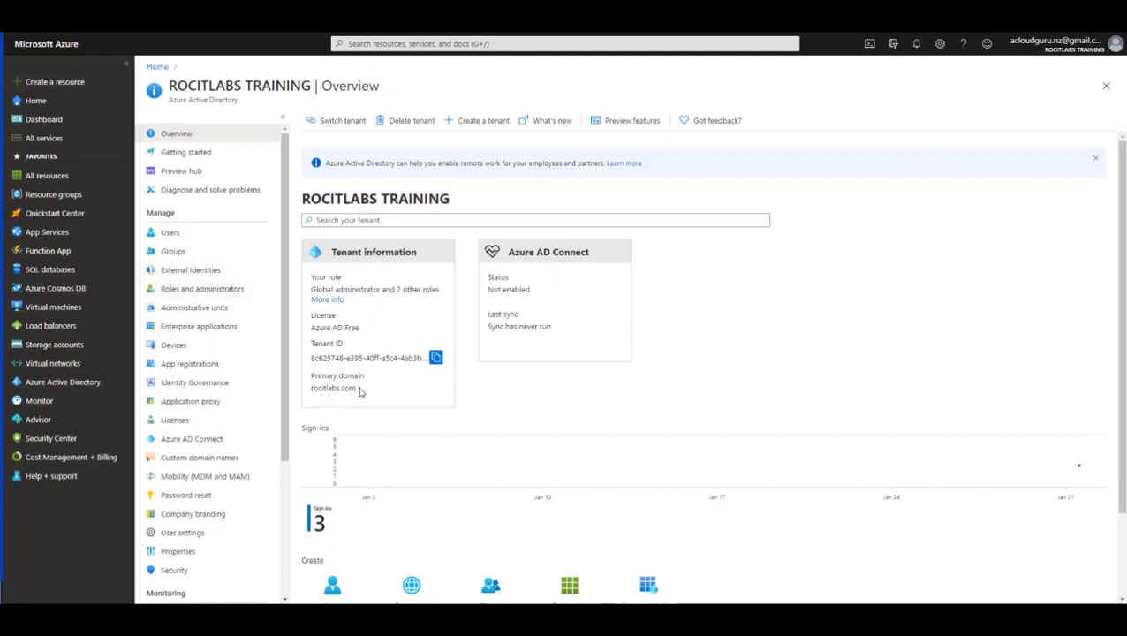
{"action": "left_click_drag", "start_coordinate": [356, 391], "coordinate": [308, 391]}
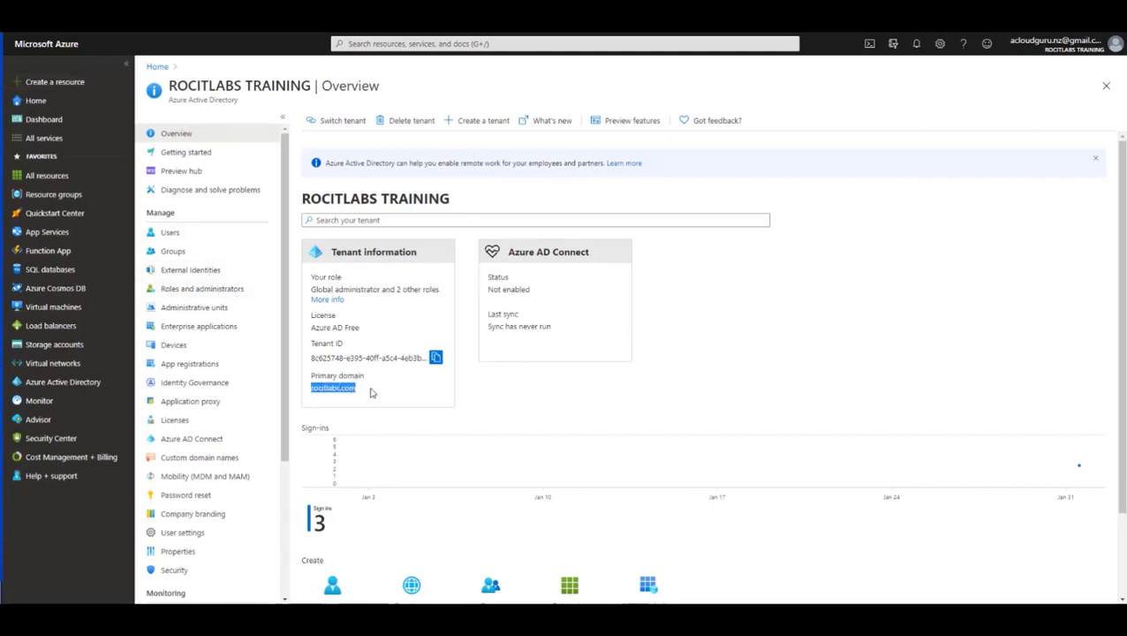
{"action": "left_click", "coordinate": [227, 459]}
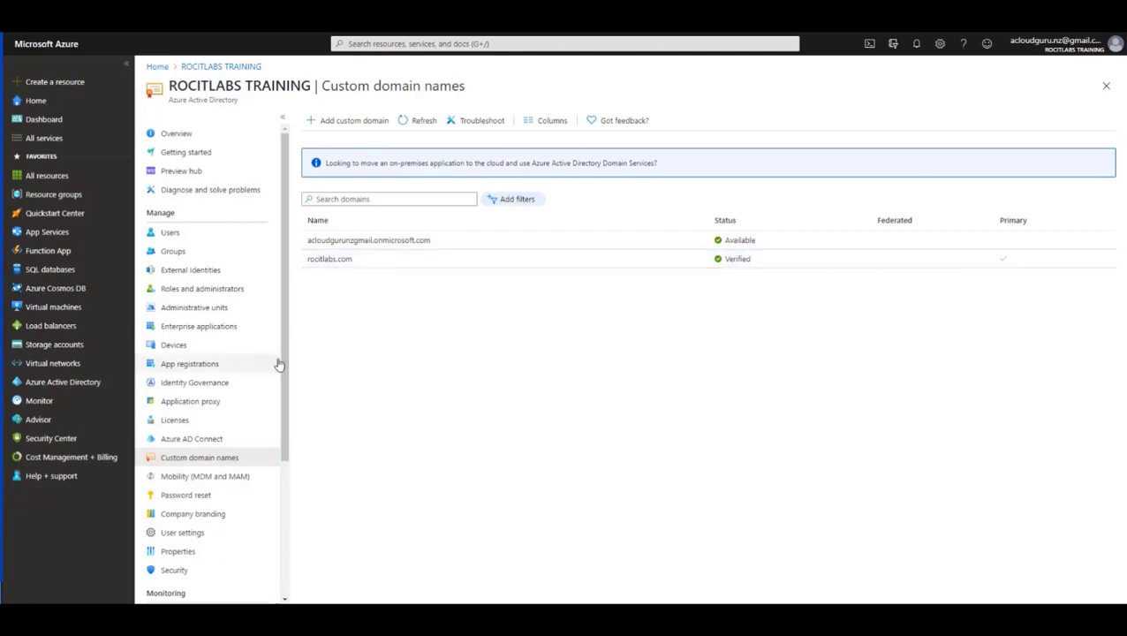
{"action": "mouse_move", "coordinate": [285, 358]}
{"action": "left_mouse_down"}
{"action": "mouse_move", "coordinate": [282, 482]}
{"action": "mouse_move", "coordinate": [285, 344]}
{"action": "left_mouse_up"}
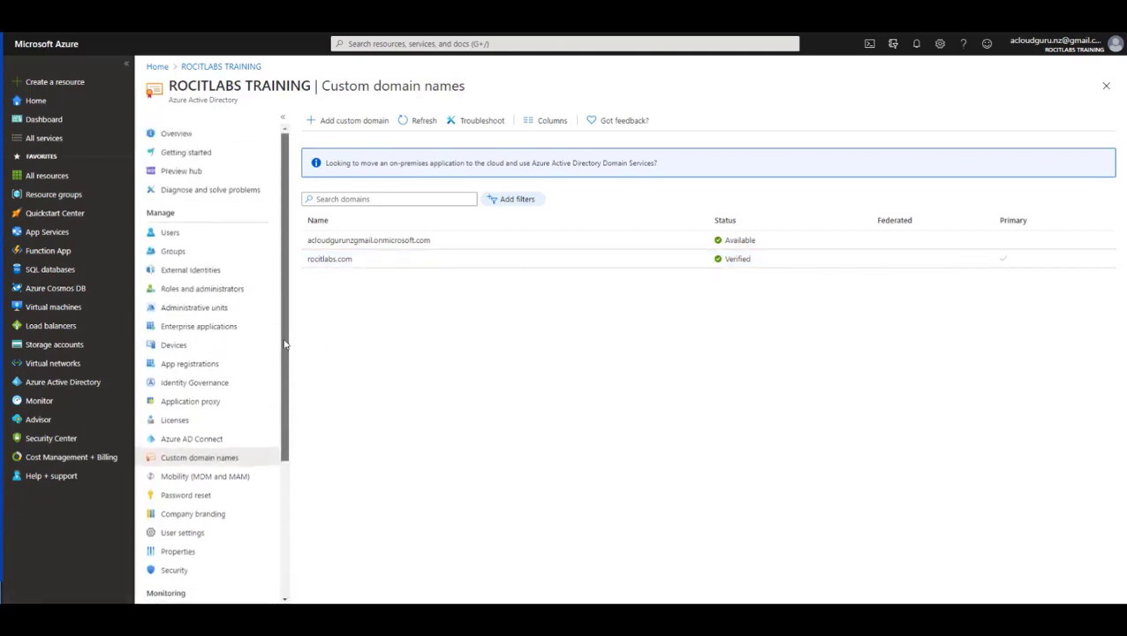